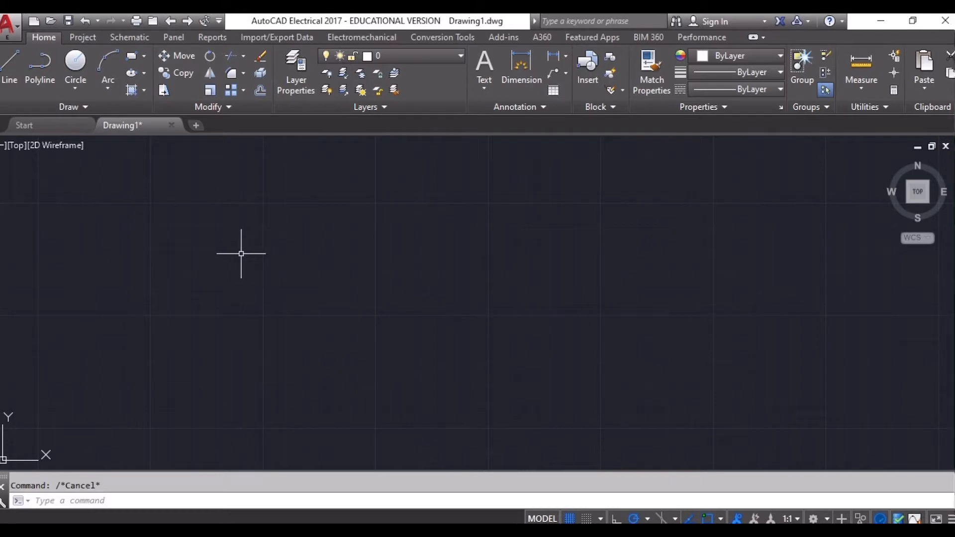
Draw an open chain of seven connected line segments, starting with a horizontal one and curving around below it.
{"action": "left_click", "coordinate": [12, 68]}
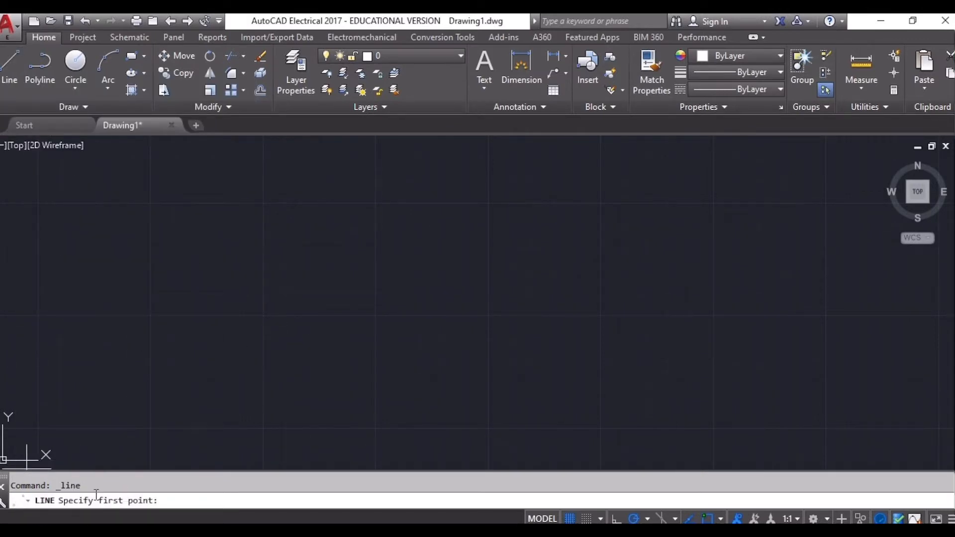
{"action": "left_click", "coordinate": [348, 289]}
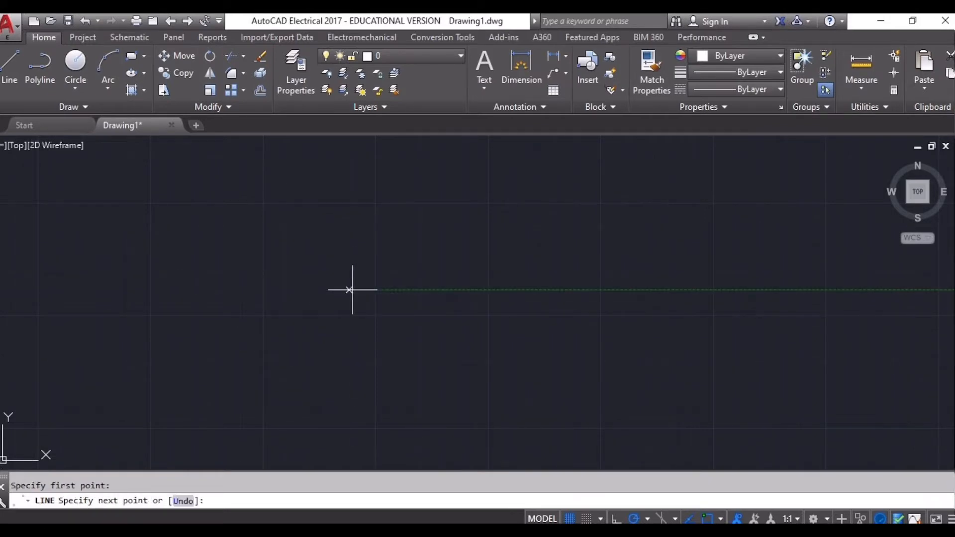
{"action": "left_click", "coordinate": [466, 289]}
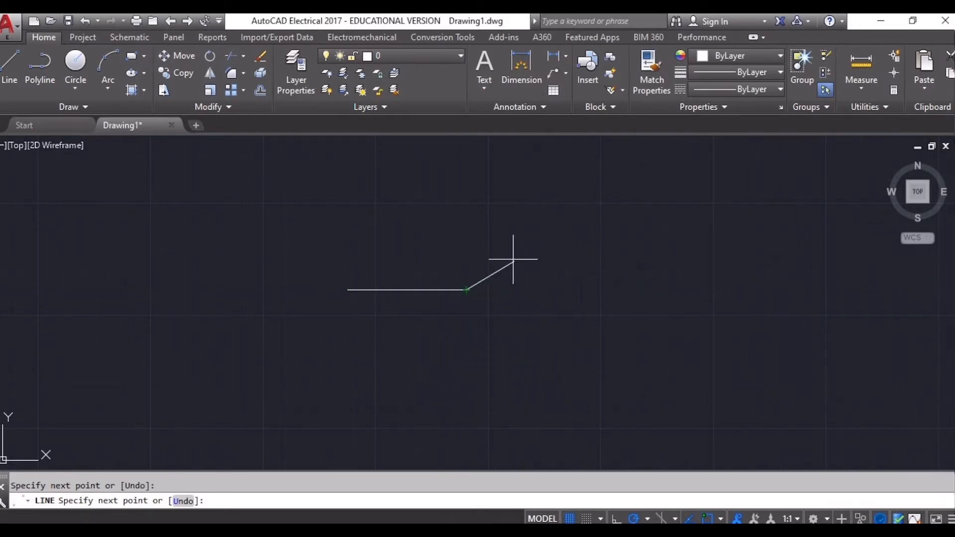
{"action": "left_click", "coordinate": [413, 205]}
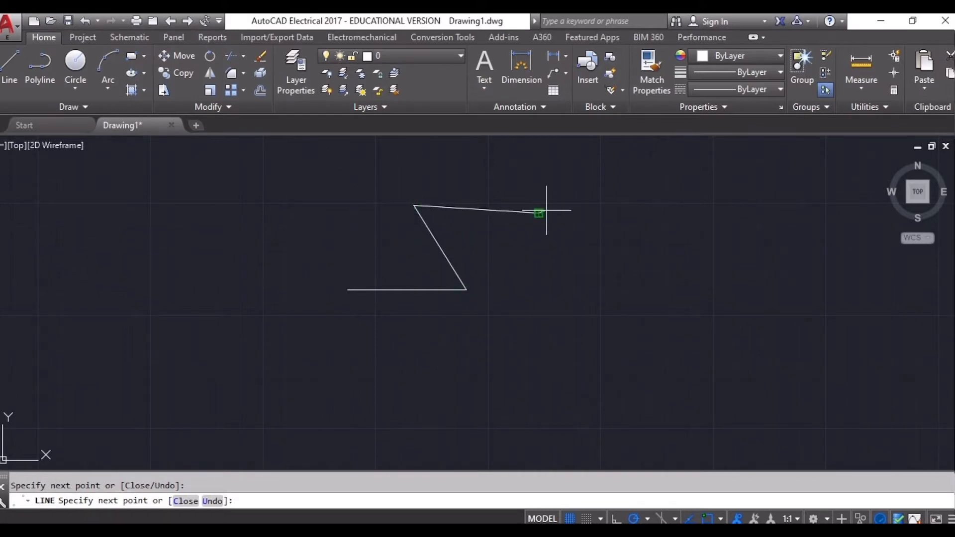
{"action": "left_click", "coordinate": [539, 213]}
{"action": "left_click", "coordinate": [609, 286]}
{"action": "left_click", "coordinate": [544, 379]}
{"action": "left_click", "coordinate": [391, 414]}
{"action": "left_click", "coordinate": [231, 401]}
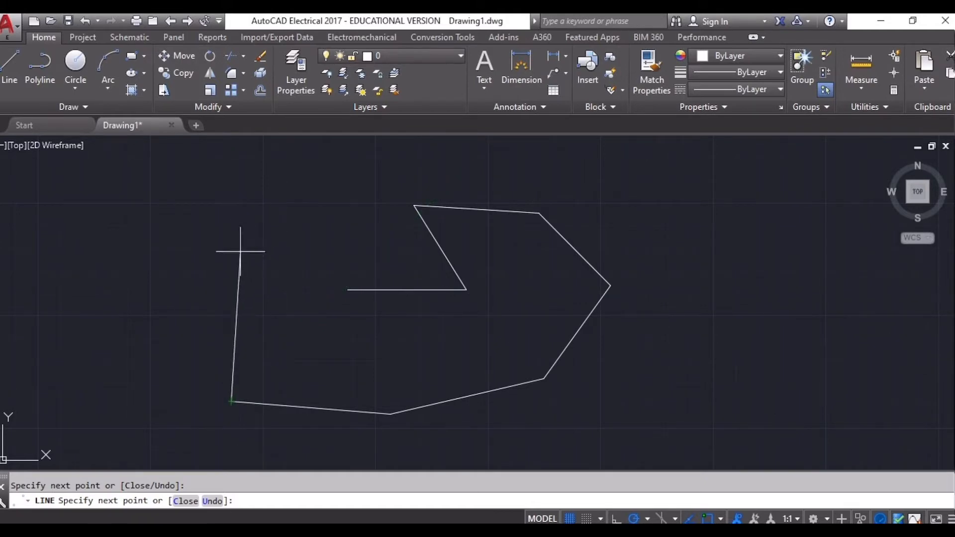
{"action": "key", "text": "Return"}
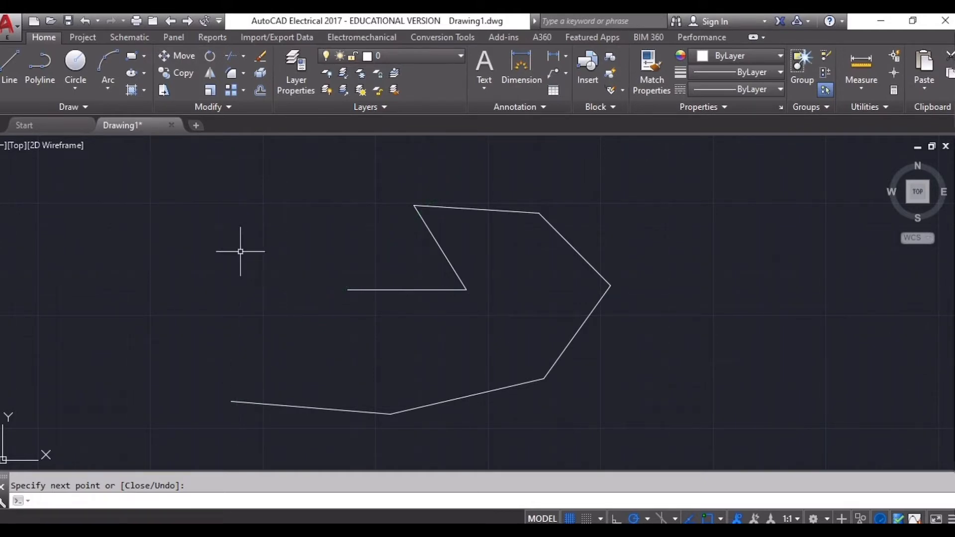
Draw a second open zigzag chain of four connected line segments to the left of the first shape.
{"action": "key", "text": "Return"}
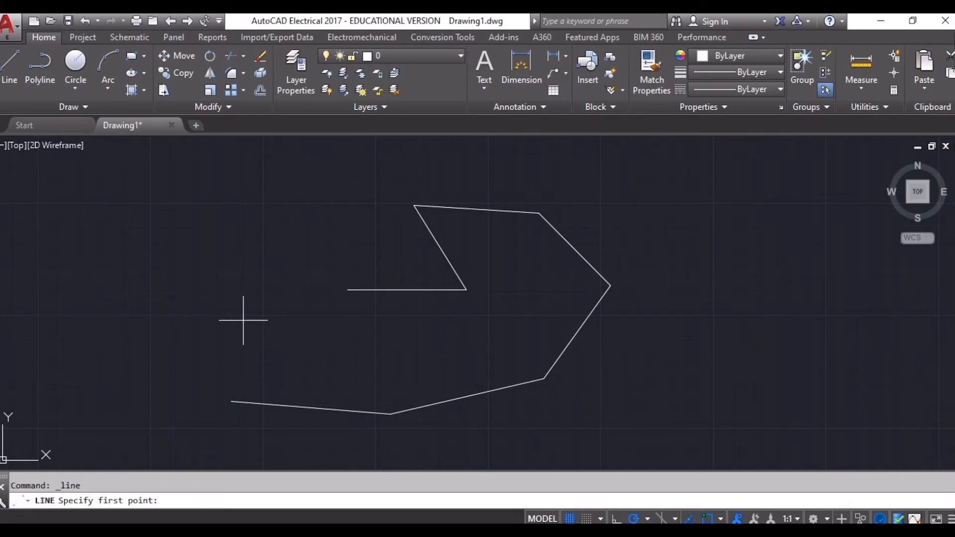
{"action": "left_click", "coordinate": [244, 329]}
{"action": "left_click", "coordinate": [182, 257]}
{"action": "left_click", "coordinate": [133, 292]}
{"action": "left_click", "coordinate": [151, 361]}
{"action": "left_click", "coordinate": [99, 373]}
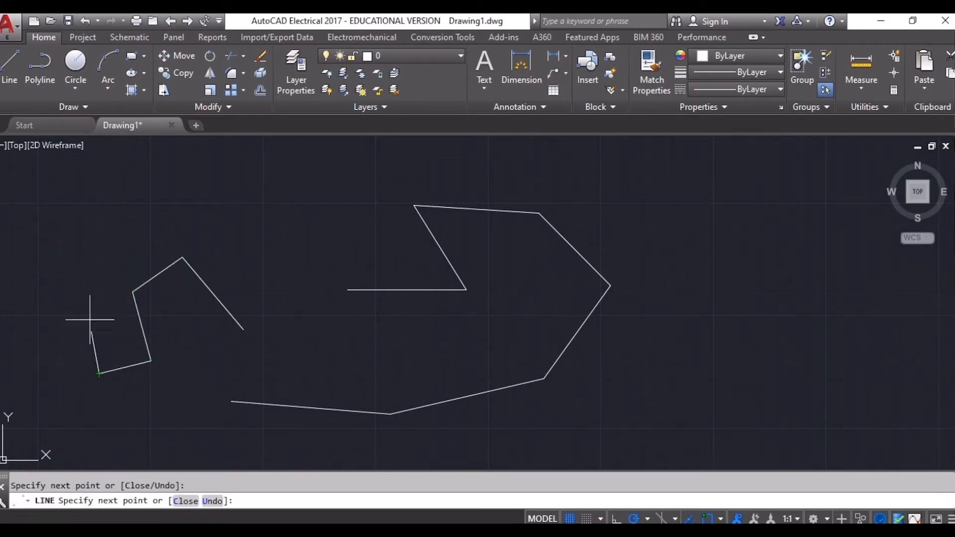
{"action": "key", "text": "Escape"}
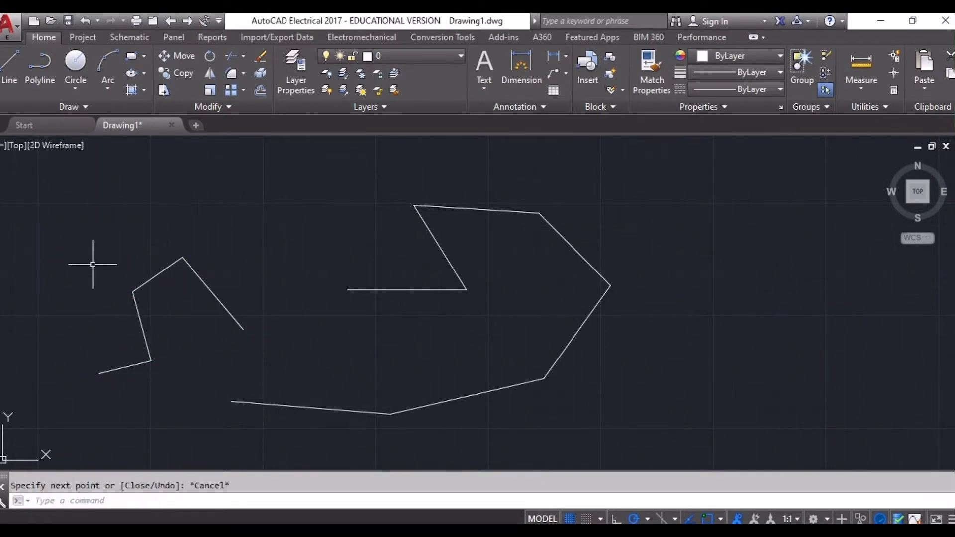
Erase both line chains so the drawing area is empty.
{"action": "left_click", "coordinate": [260, 345]}
{"action": "left_click", "coordinate": [30, 260]}
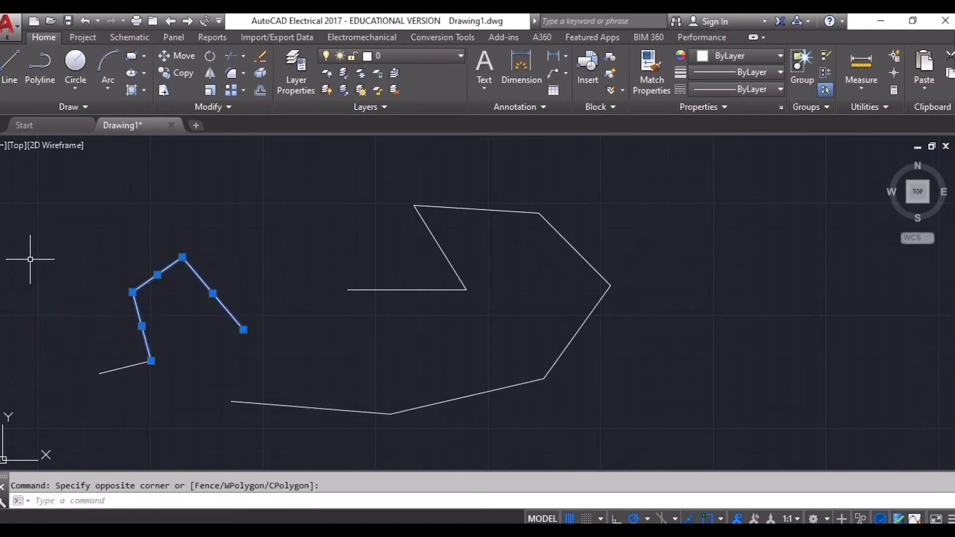
{"action": "key", "text": "Delete"}
{"action": "left_click", "coordinate": [139, 394]}
{"action": "left_click", "coordinate": [108, 343]}
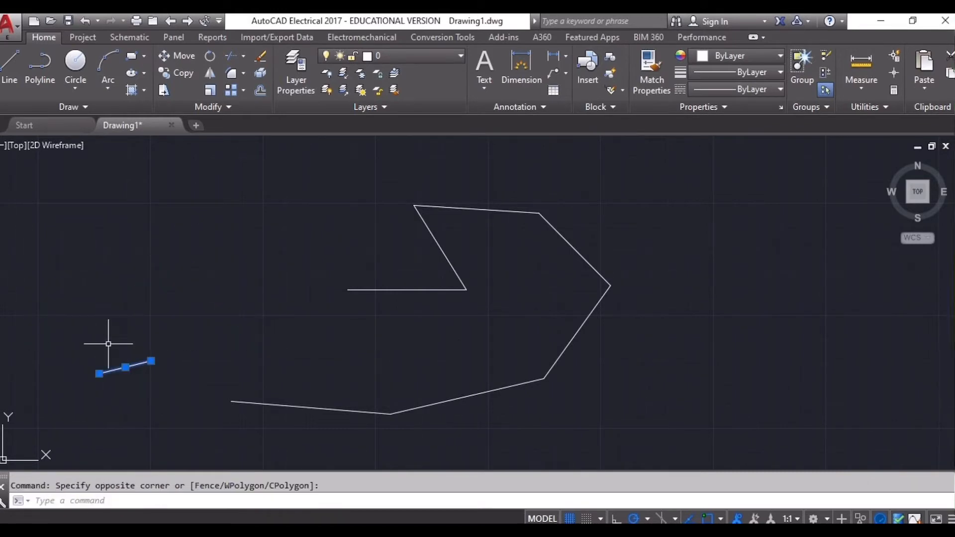
{"action": "key", "text": "Delete"}
{"action": "left_click", "coordinate": [767, 450]}
{"action": "left_click", "coordinate": [84, 192]}
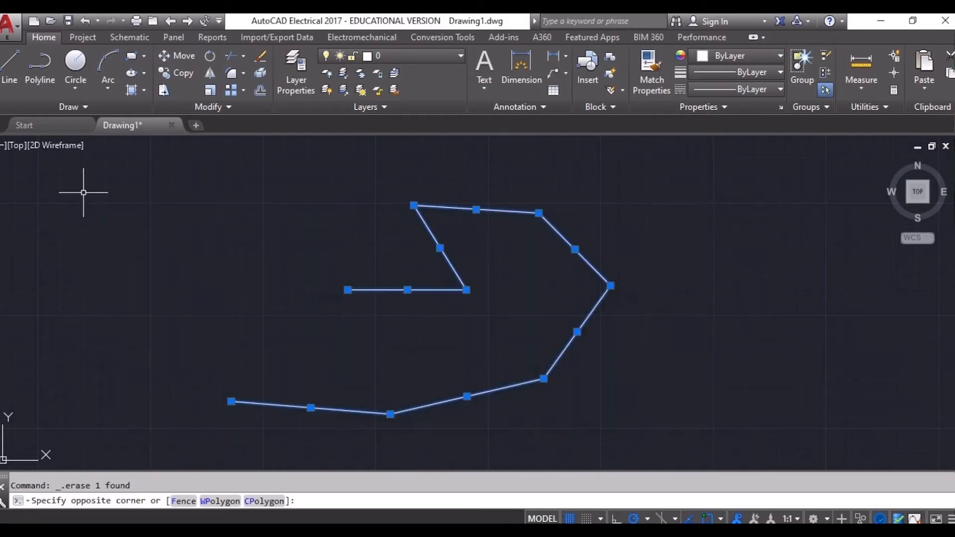
{"action": "key", "text": "Delete"}
Draw a right triangle with a vertical leg and a horizontal base about 67 units long, using the Close option for the sloping side.
{"action": "left_click", "coordinate": [10, 64]}
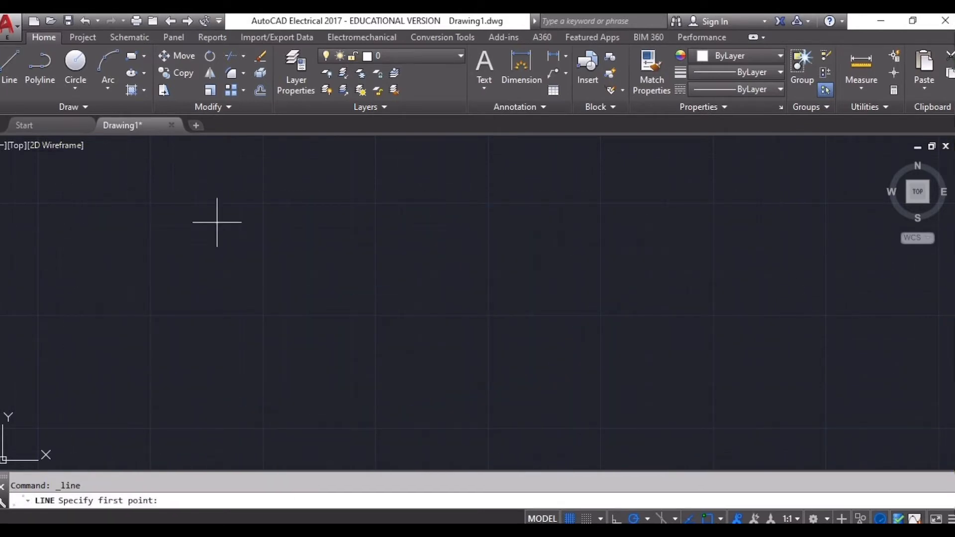
{"action": "left_click", "coordinate": [225, 202]}
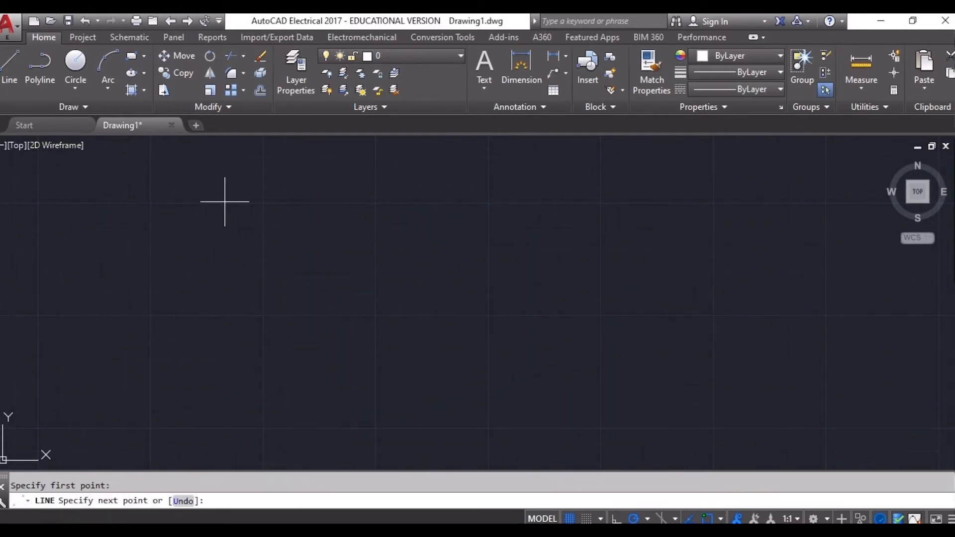
{"action": "left_click", "coordinate": [225, 314]}
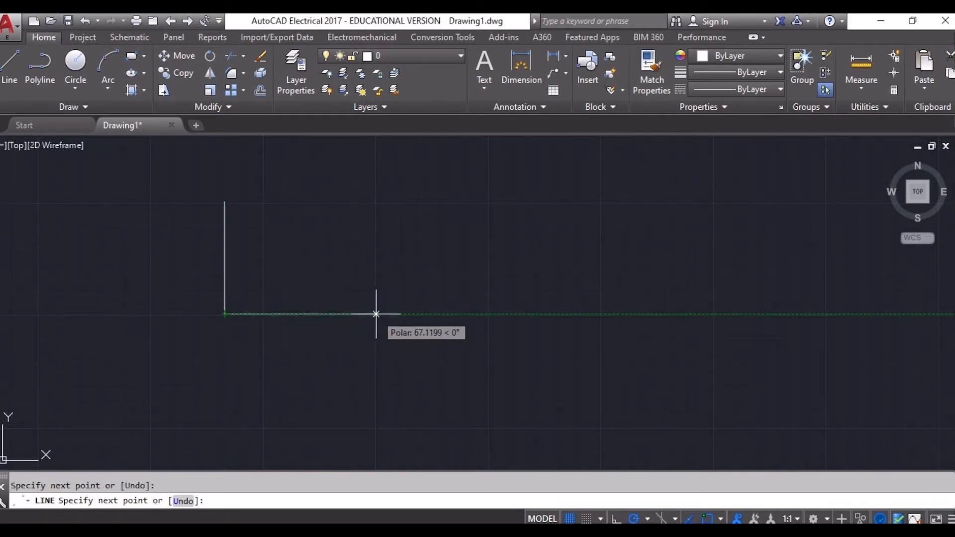
{"action": "left_click", "coordinate": [376, 314]}
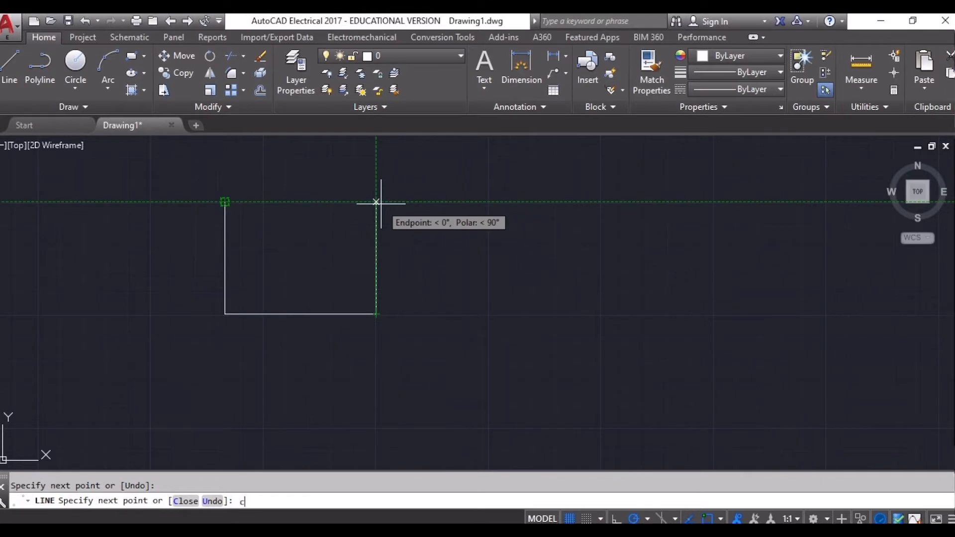
{"action": "key", "text": "Return"}
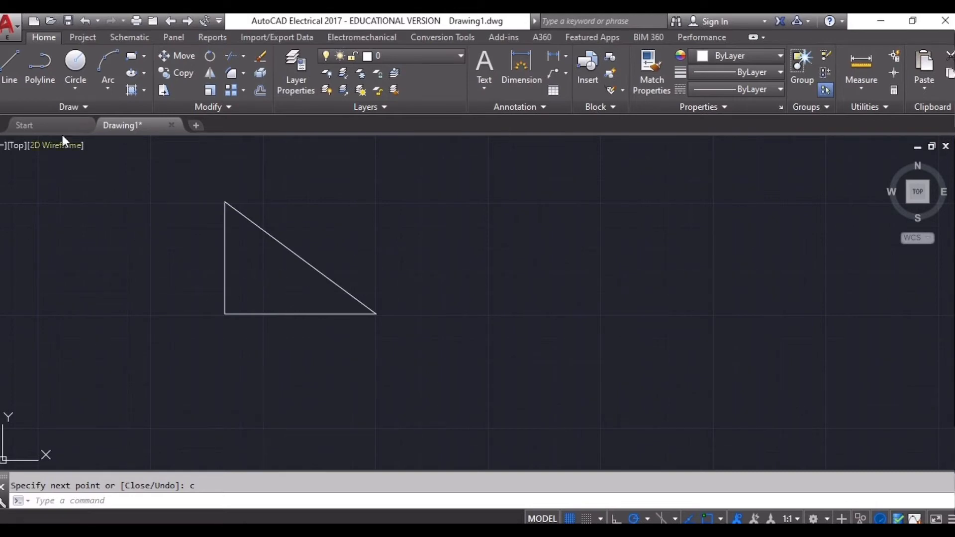
{"action": "left_click", "coordinate": [10, 70]}
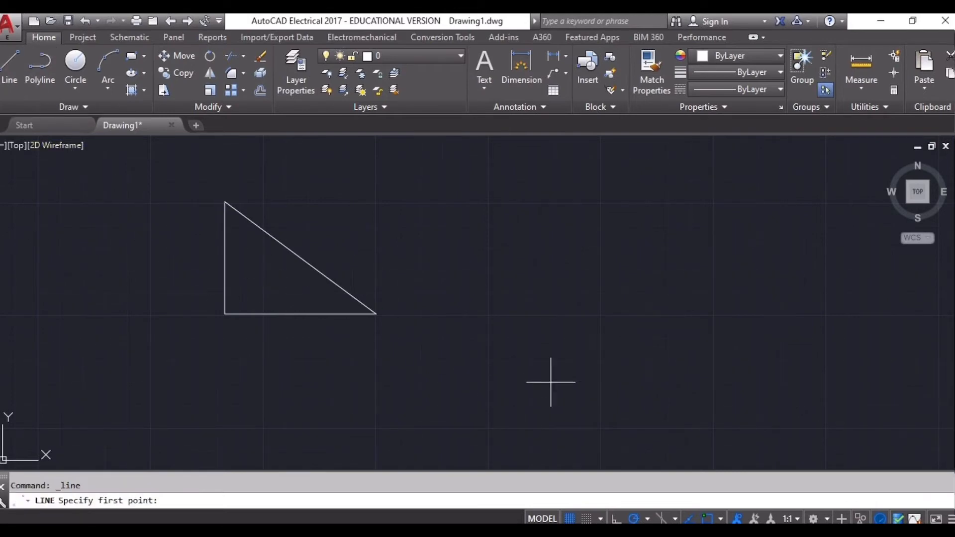
{"action": "left_click", "coordinate": [468, 313]}
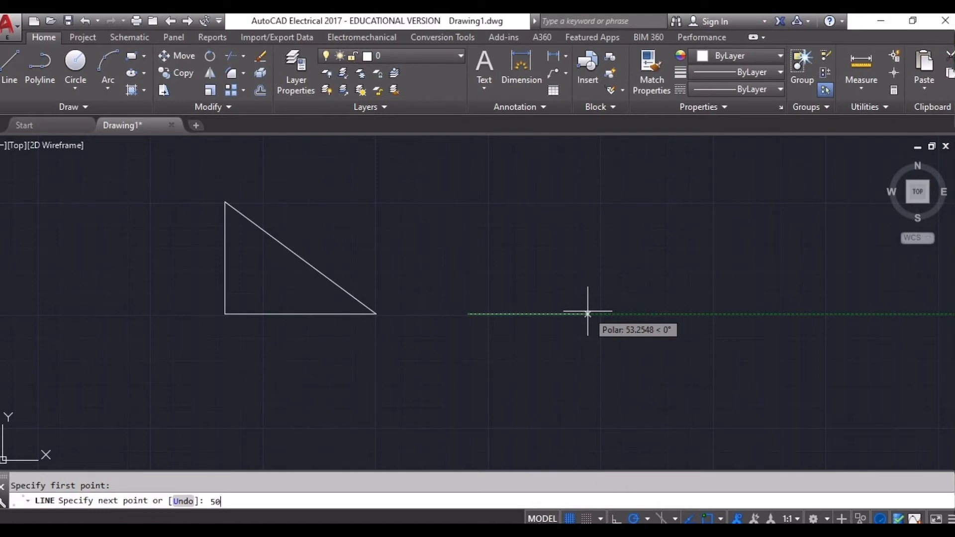
{"action": "key", "text": "Return"}
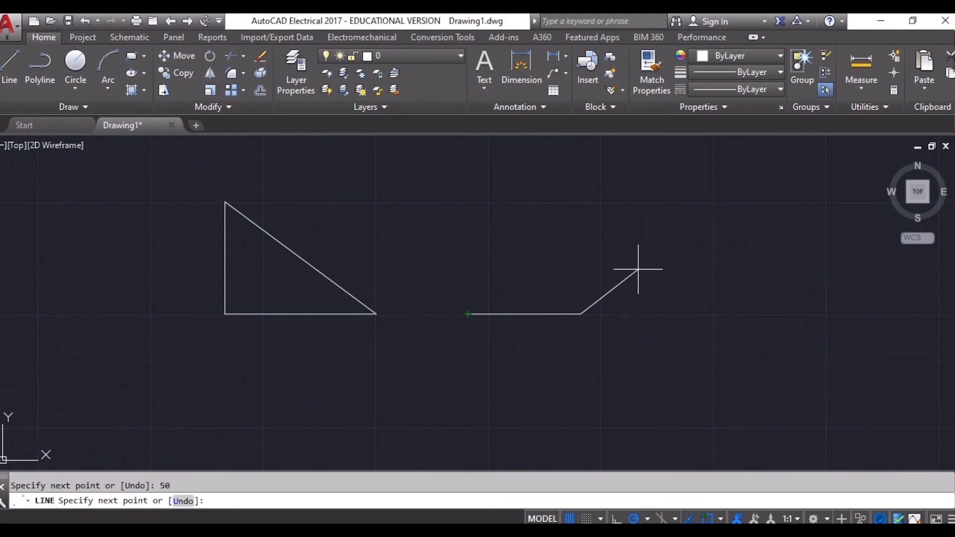
{"action": "type", "text": "@"}
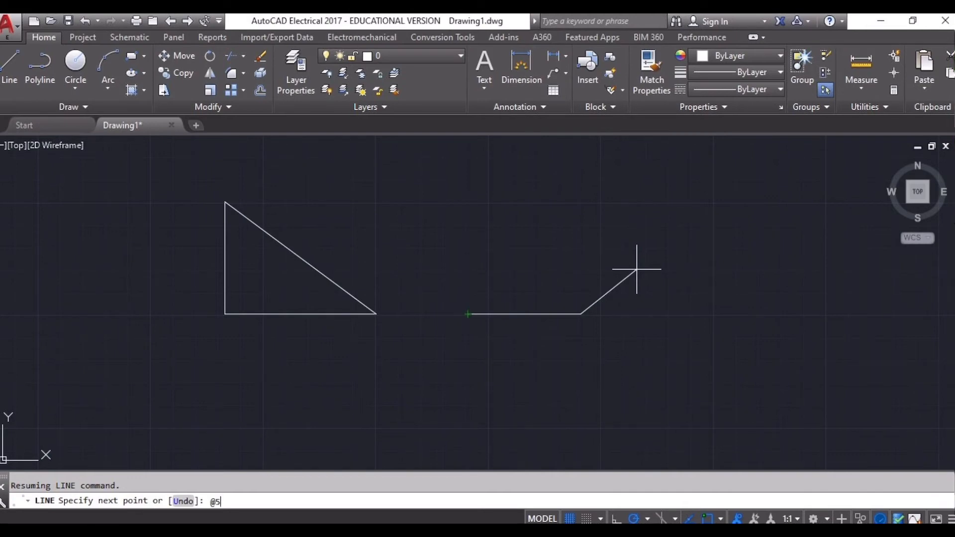
{"action": "type", "text": "50<45"}
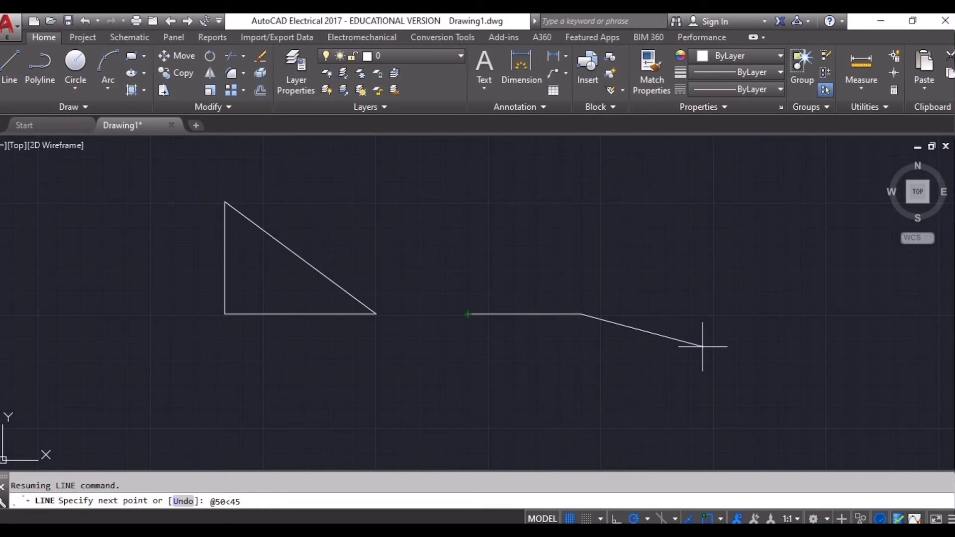
{"action": "key", "text": "Return"}
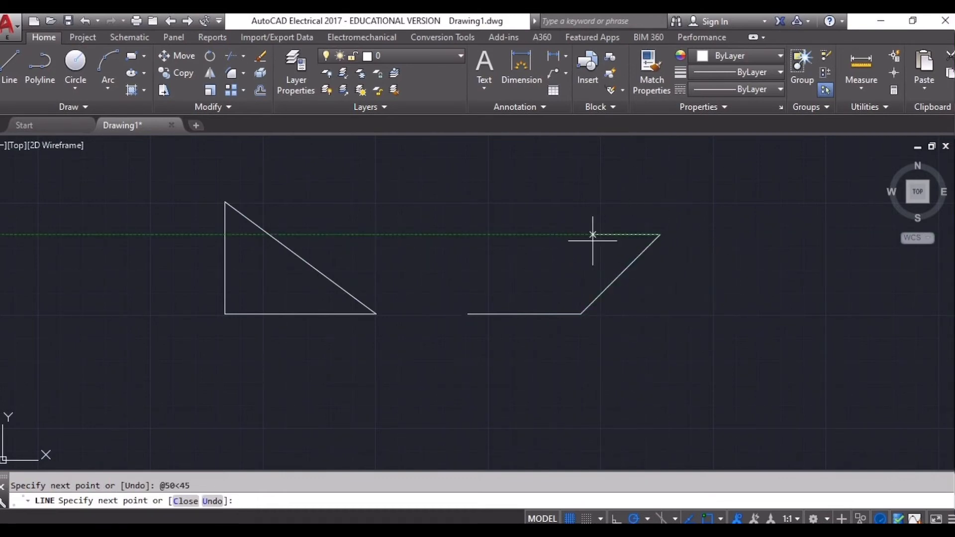
{"action": "key", "text": "Escape"}
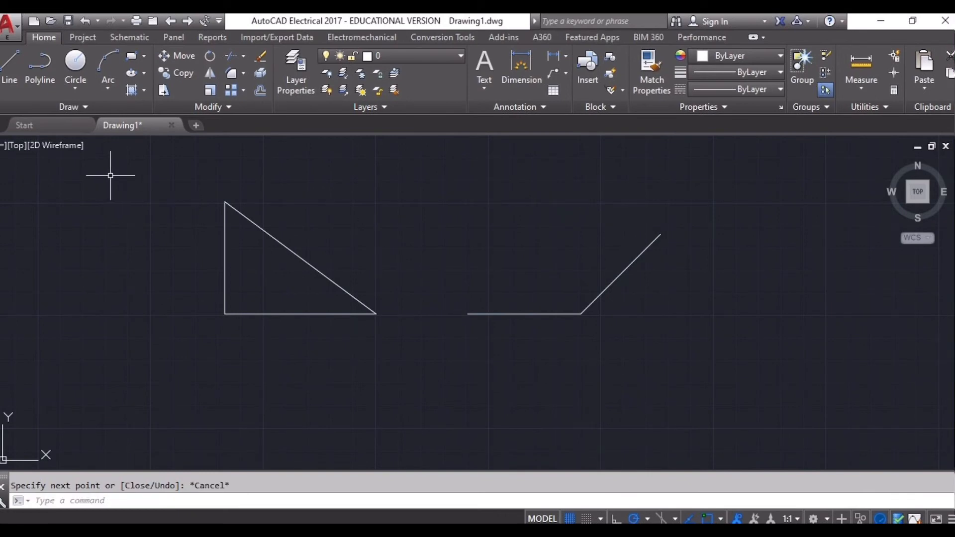
Draw a line from the absolute coordinate 100,100 to a point just below the triangle.
{"action": "left_click", "coordinate": [10, 65]}
{"action": "scroll", "coordinate": [365, 301], "scroll_direction": "down", "scroll_amount": 4}
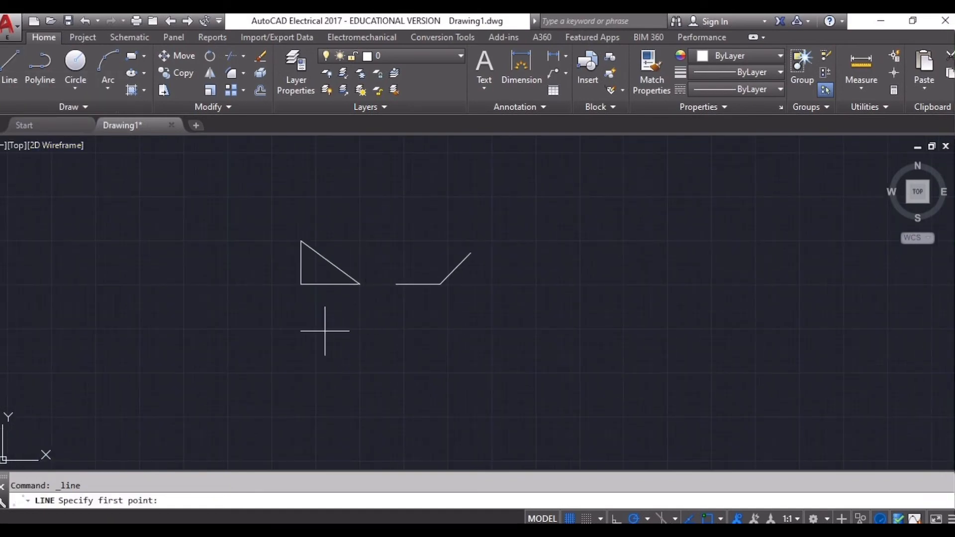
{"action": "middle_click_drag", "start_coordinate": [324, 326], "coordinate": [375, 313]}
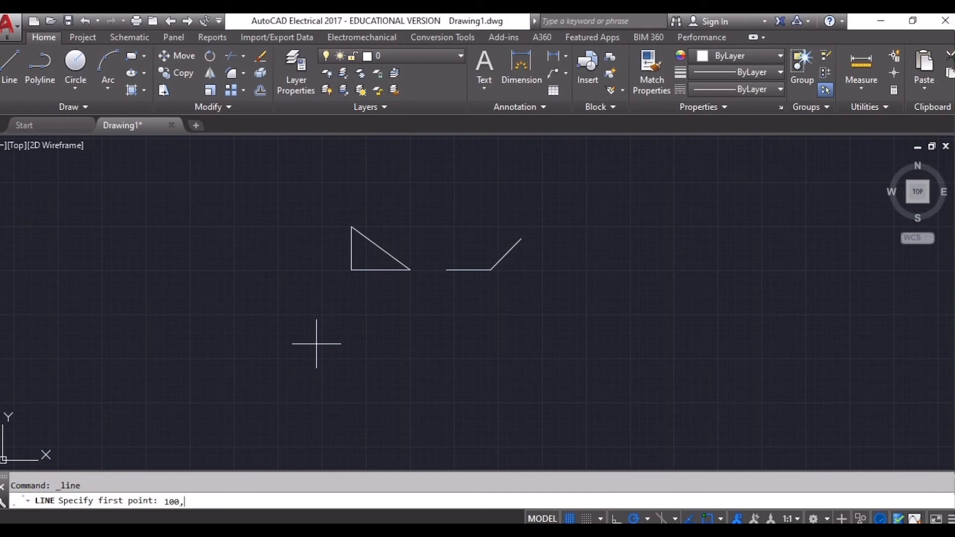
{"action": "type", "text": ",100"}
{"action": "key", "text": "Return"}
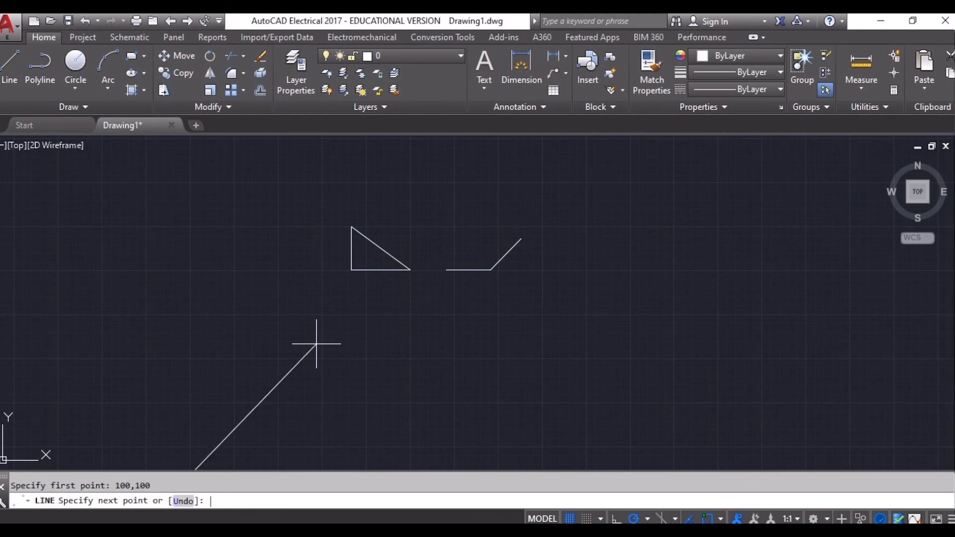
{"action": "scroll", "coordinate": [316, 343], "scroll_direction": "down", "scroll_amount": 3}
{"action": "middle_click", "coordinate": [285, 339]}
{"action": "middle_click", "coordinate": [285, 340]}
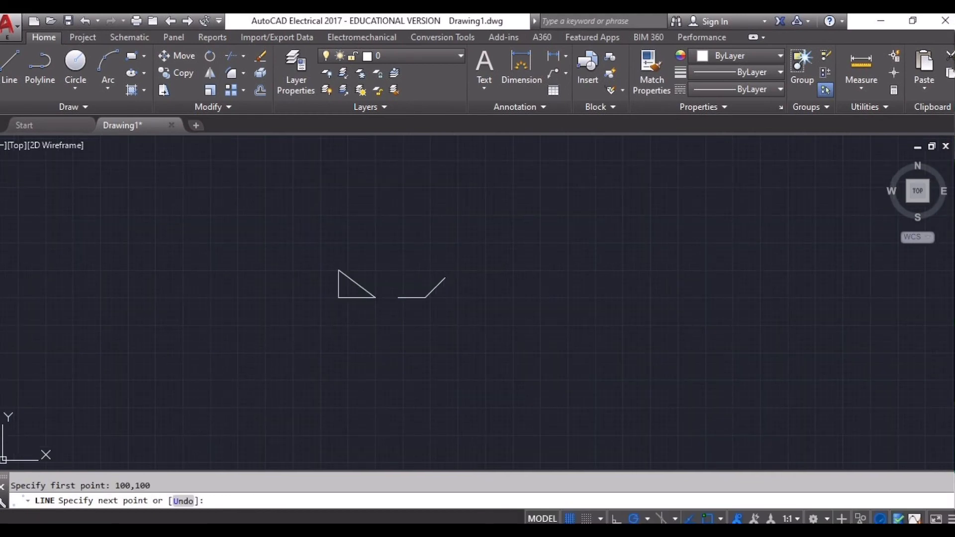
{"action": "scroll", "coordinate": [330, 336], "scroll_direction": "down", "scroll_amount": 5}
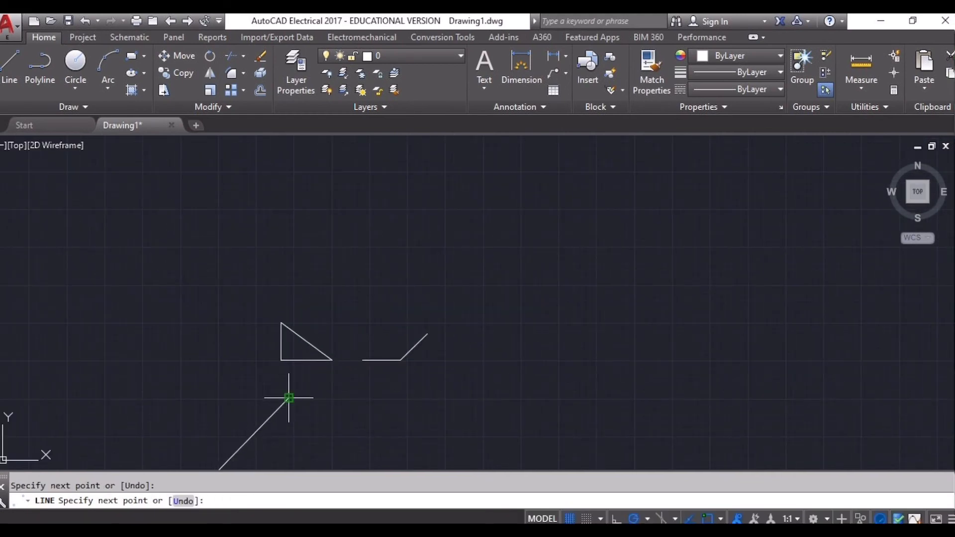
{"action": "key", "text": "Escape"}
Examine where the diagonal line's start point lies relative to the coordinate origin.
{"action": "scroll", "coordinate": [358, 356], "scroll_direction": "down", "scroll_amount": 15}
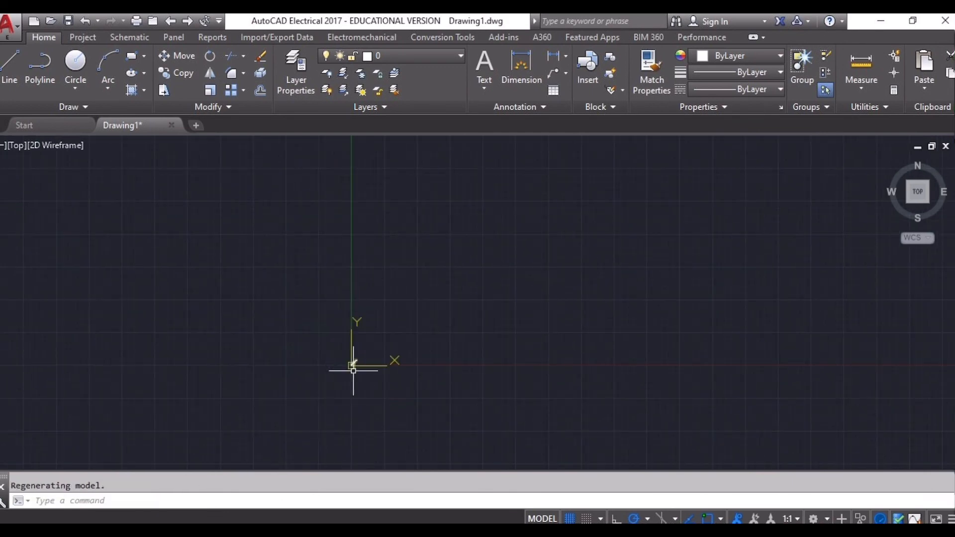
{"action": "scroll", "coordinate": [353, 365], "scroll_direction": "up", "scroll_amount": 15}
{"action": "scroll", "coordinate": [228, 390], "scroll_direction": "up", "scroll_amount": 7}
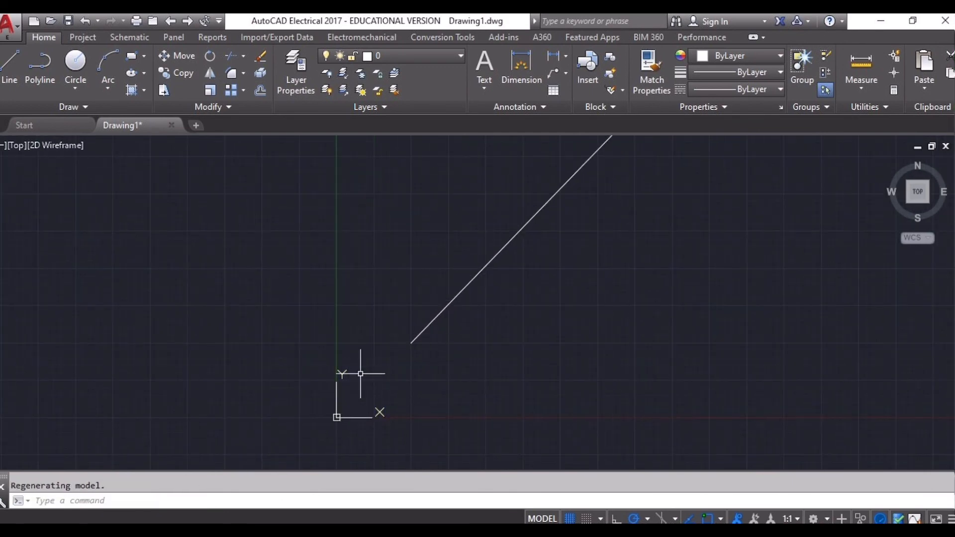
{"action": "scroll", "coordinate": [407, 348], "scroll_direction": "up", "scroll_amount": 10}
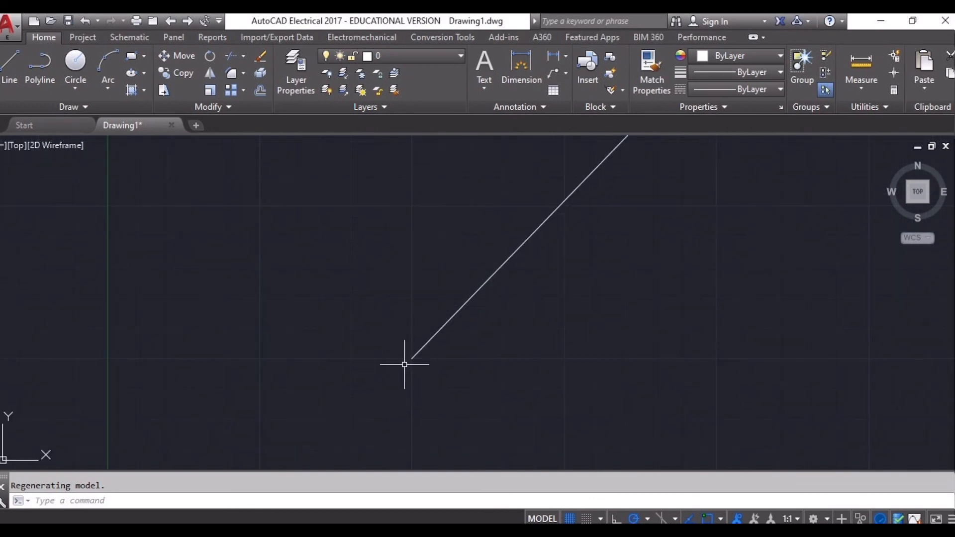
{"action": "scroll", "coordinate": [405, 306], "scroll_direction": "down", "scroll_amount": 5}
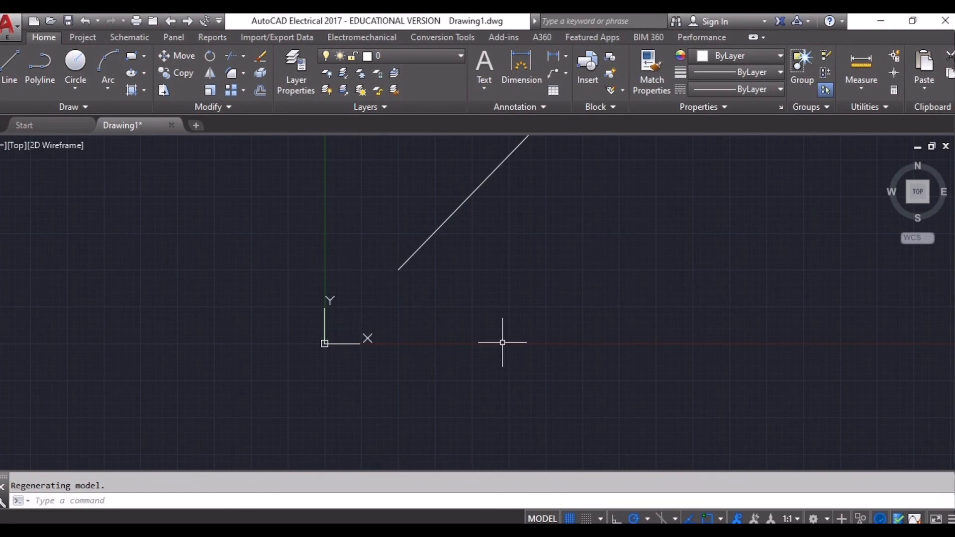
{"action": "scroll", "coordinate": [414, 299], "scroll_direction": "down", "scroll_amount": 8}
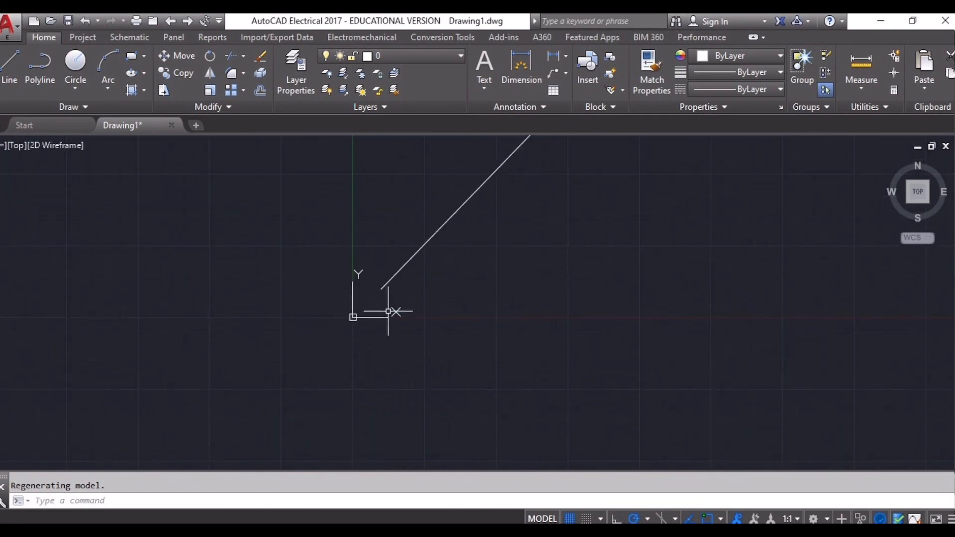
{"action": "scroll", "coordinate": [408, 309], "scroll_direction": "down", "scroll_amount": 6}
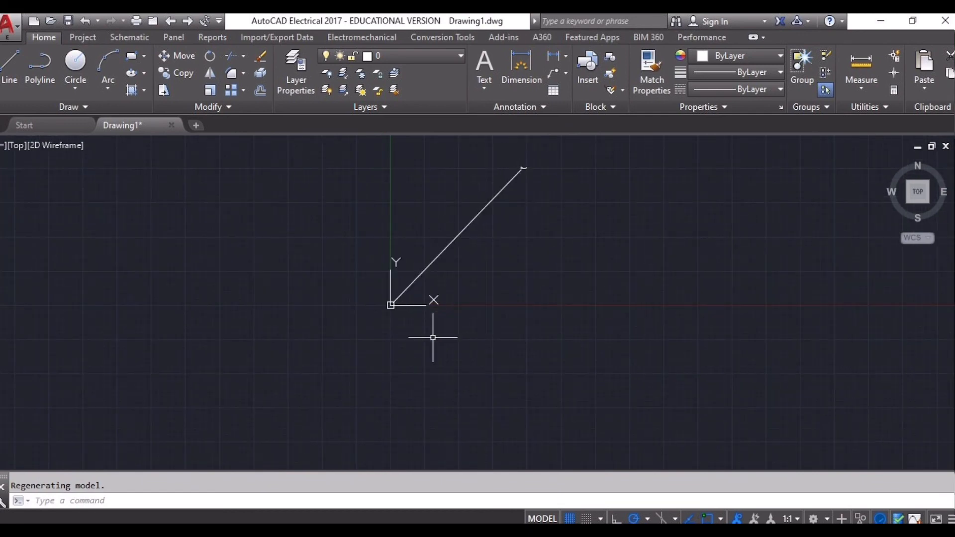
Erase the long diagonal line near the origin and return to the triangle and the two-segment line.
{"action": "scroll", "coordinate": [447, 308], "scroll_direction": "up", "scroll_amount": 8}
{"action": "left_click", "coordinate": [383, 322]}
{"action": "left_click", "coordinate": [321, 268]}
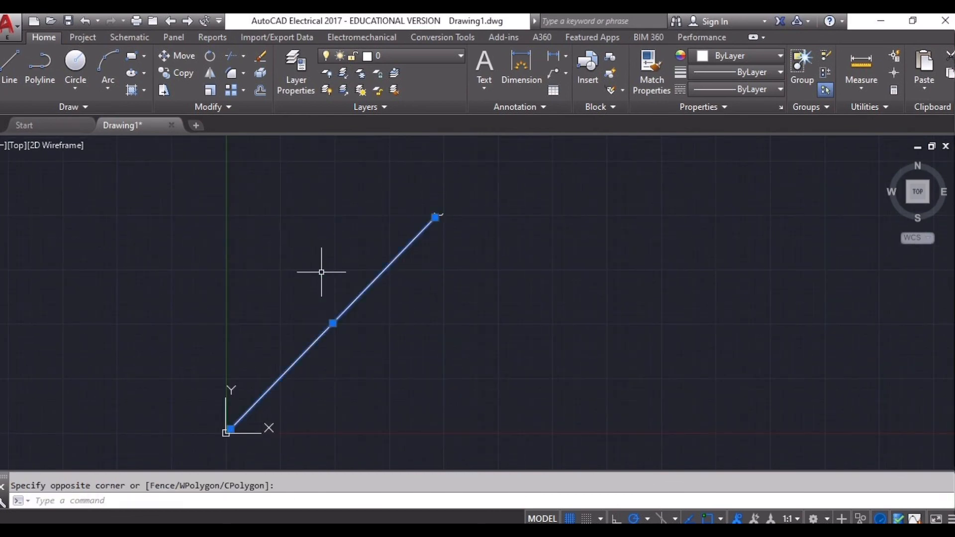
{"action": "key", "text": "Delete"}
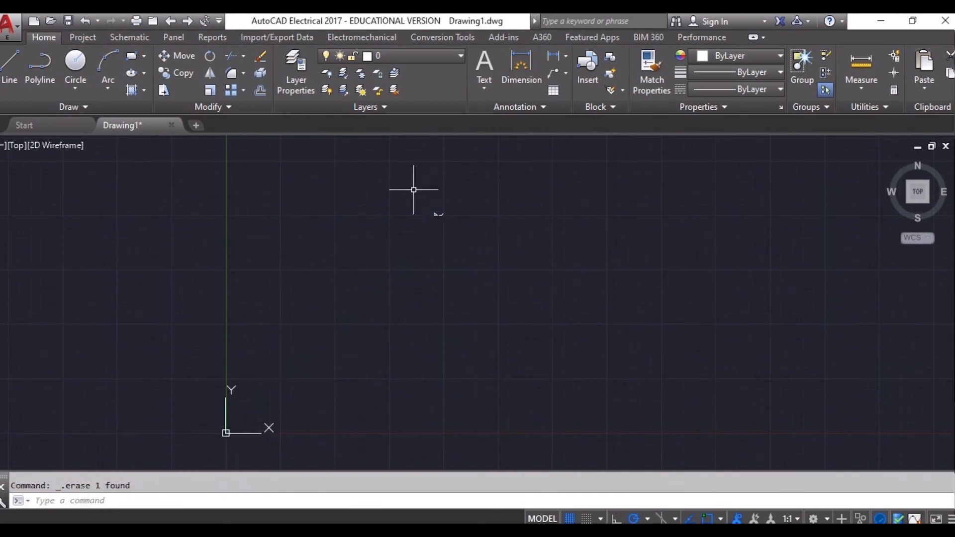
{"action": "scroll", "coordinate": [453, 202], "scroll_direction": "up", "scroll_amount": 10}
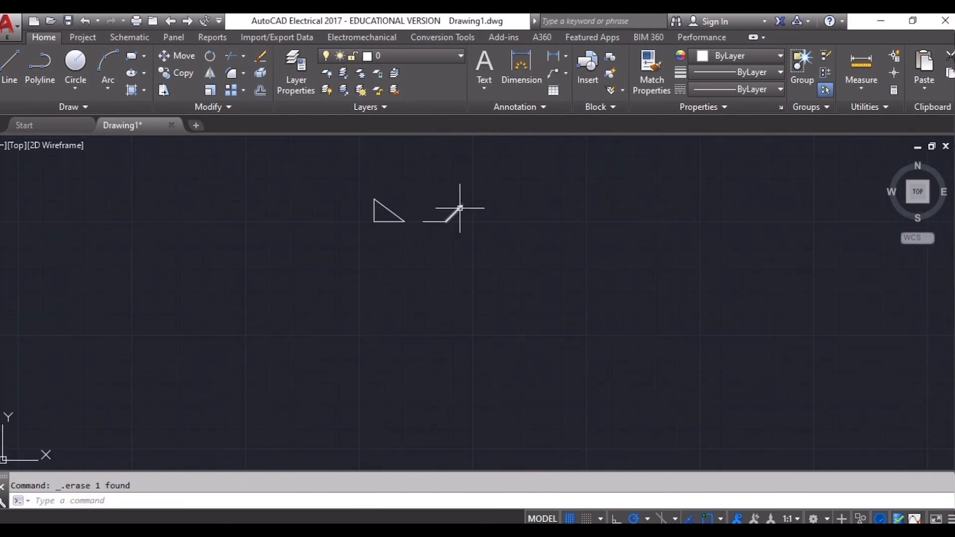
{"action": "middle_click_drag", "start_coordinate": [398, 260], "coordinate": [333, 337]}
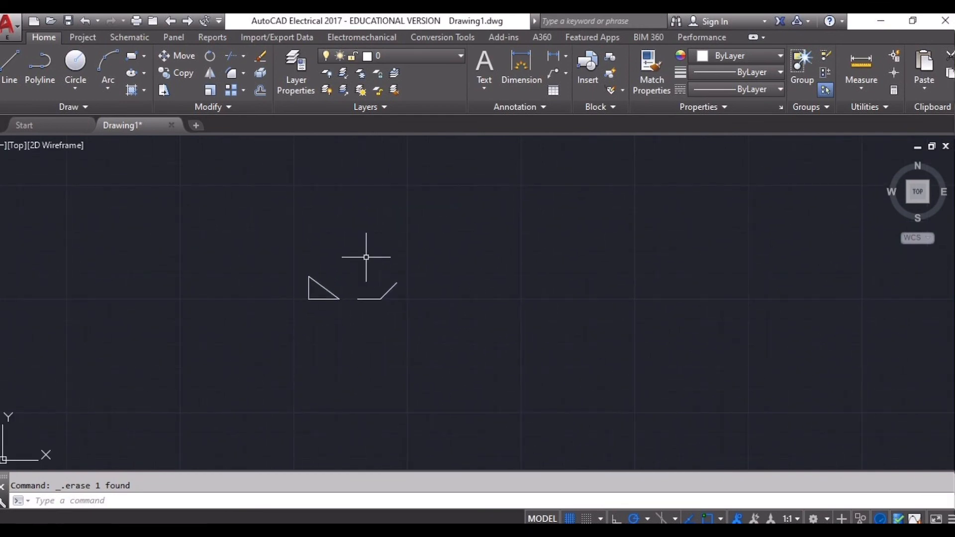